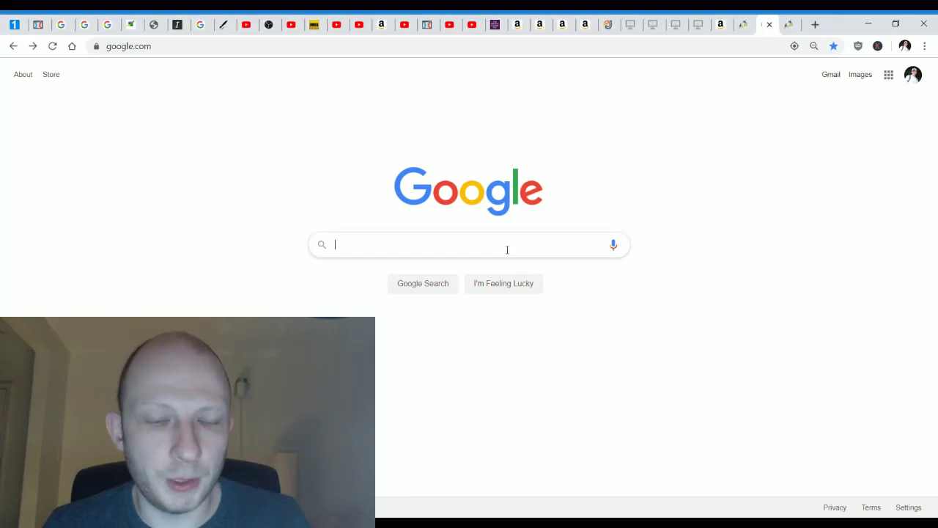
Google 'amazon associates' and open the Amazon.com Associates site from the results.
{"action": "left_click", "coordinate": [507, 249]}
{"action": "type", "text": "amazon associat"}
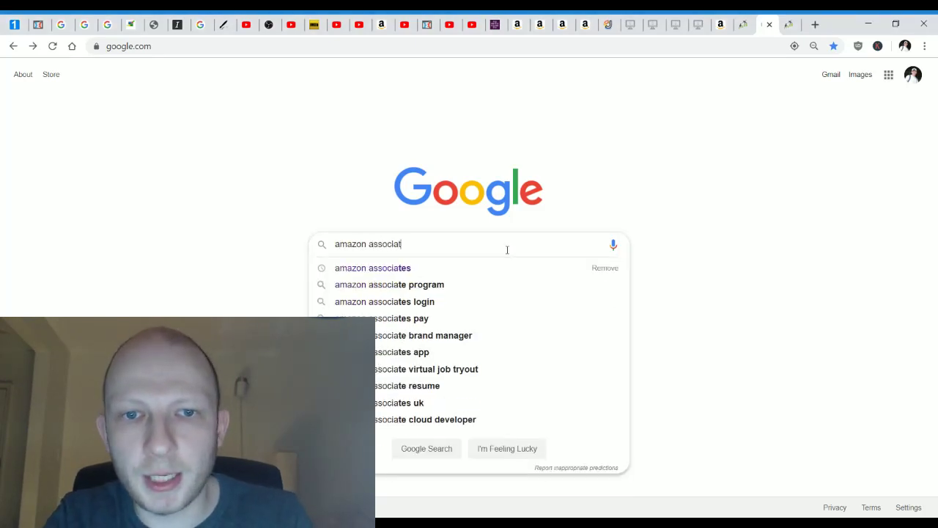
{"action": "type", "text": "es"}
{"action": "key", "text": "Return"}
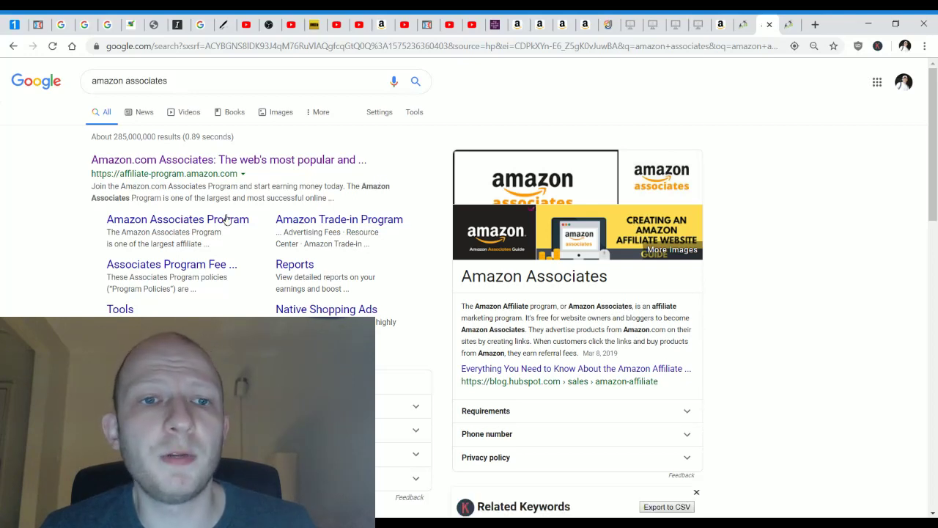
{"action": "left_click", "coordinate": [247, 161]}
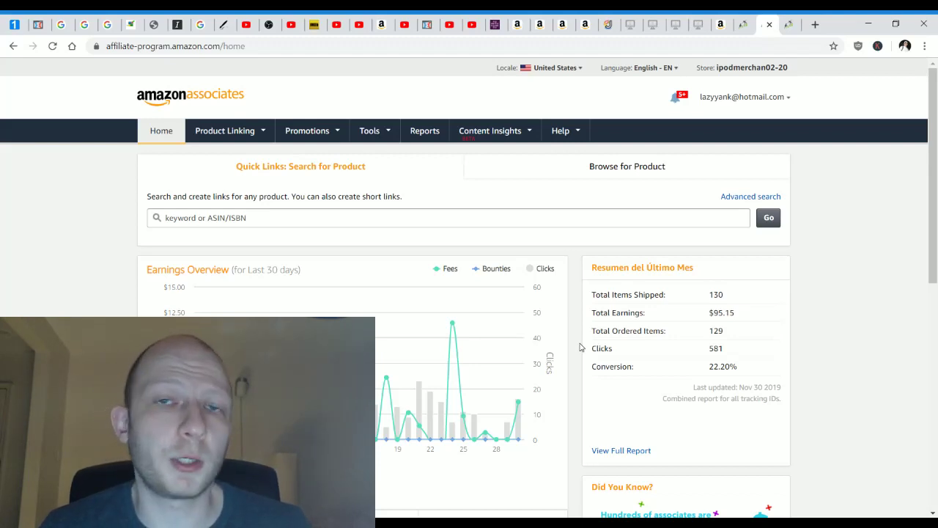
Switch to the helpinghandaffiliate.com tab showing the 2019 affiliate income reports.
{"action": "scroll", "coordinate": [580, 346], "scroll_direction": "down", "scroll_amount": 1}
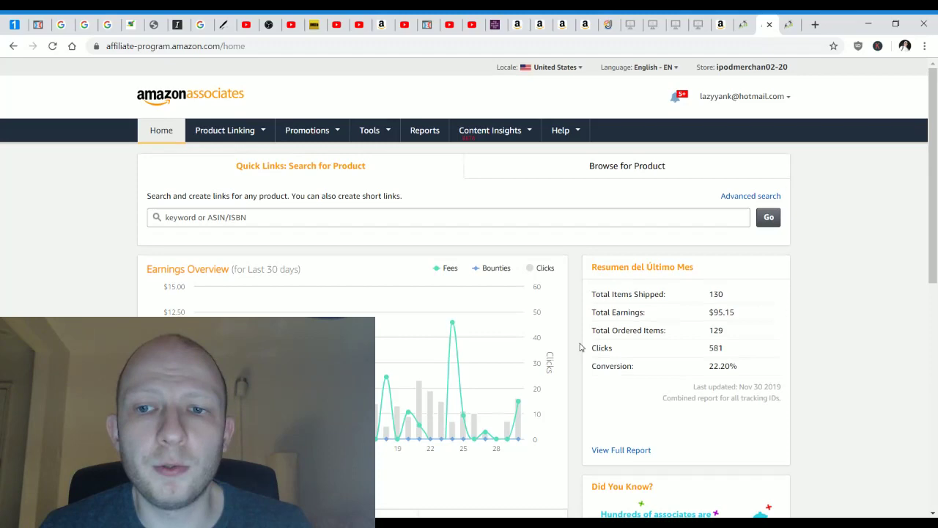
{"action": "scroll", "coordinate": [786, 59], "scroll_direction": "up", "scroll_amount": 1}
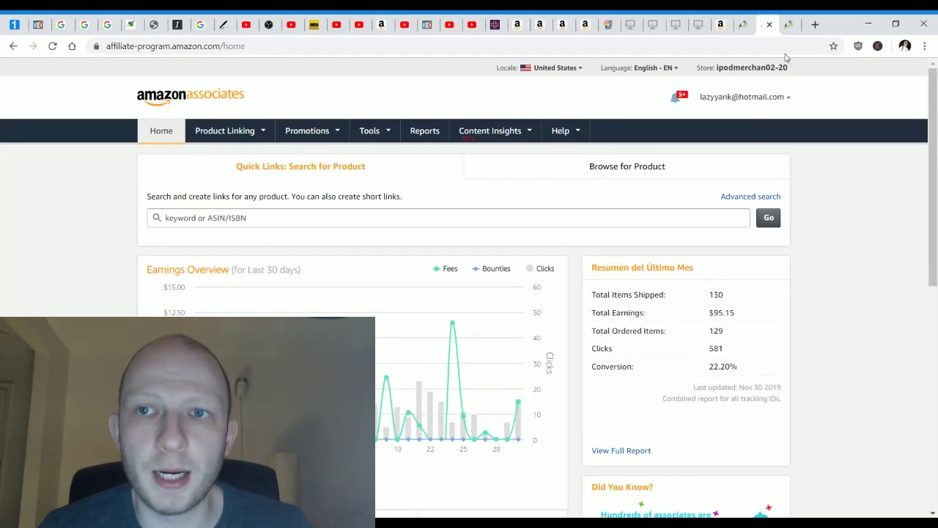
{"action": "left_click", "coordinate": [789, 24]}
Go back to the Amazon Associates tab showing last month's $95.15 earnings summary.
{"action": "scroll", "coordinate": [516, 171], "scroll_direction": "down", "scroll_amount": 1}
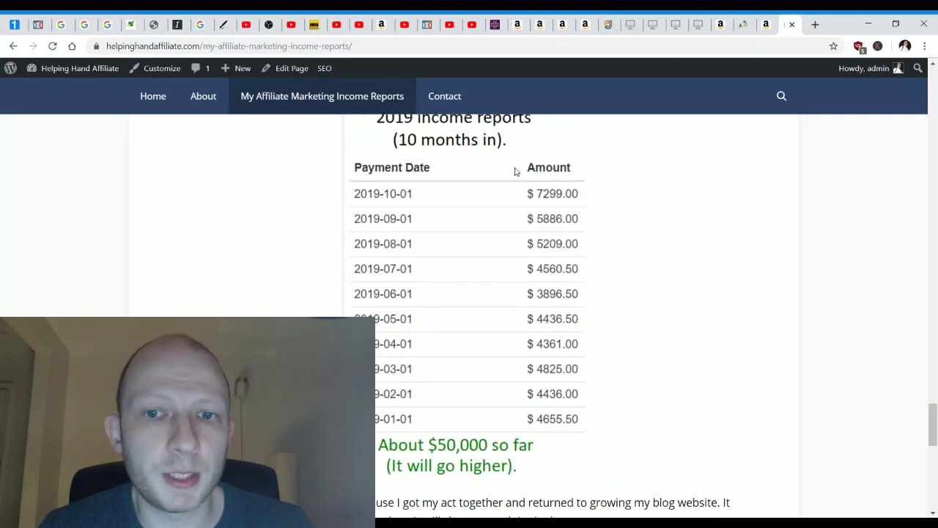
{"action": "scroll", "coordinate": [587, 404], "scroll_direction": "up", "scroll_amount": 1}
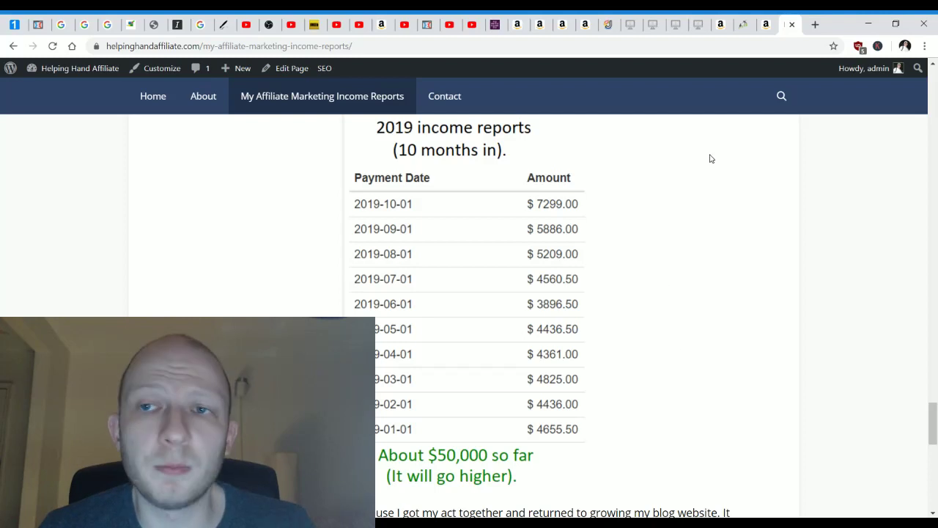
{"action": "left_click", "coordinate": [766, 25]}
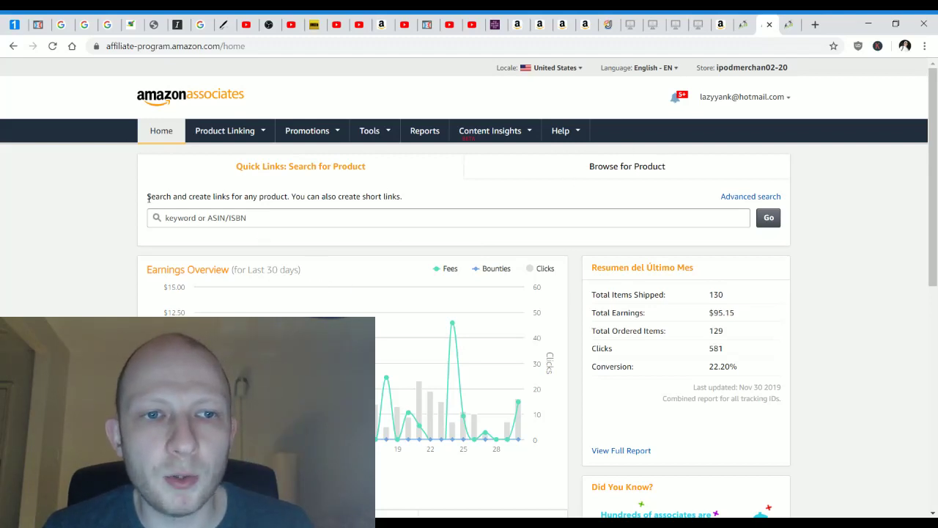
Search the Associates product links for 'hayabusa boxing gloves' and look over the results.
{"action": "left_click_drag", "start_coordinate": [148, 198], "coordinate": [415, 200]}
{"action": "left_click", "coordinate": [408, 209]}
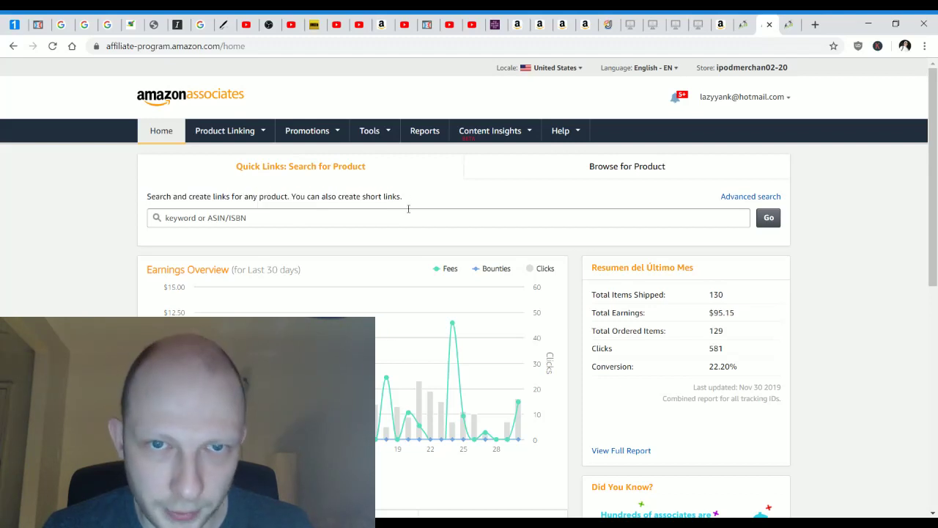
{"action": "left_click", "coordinate": [327, 220]}
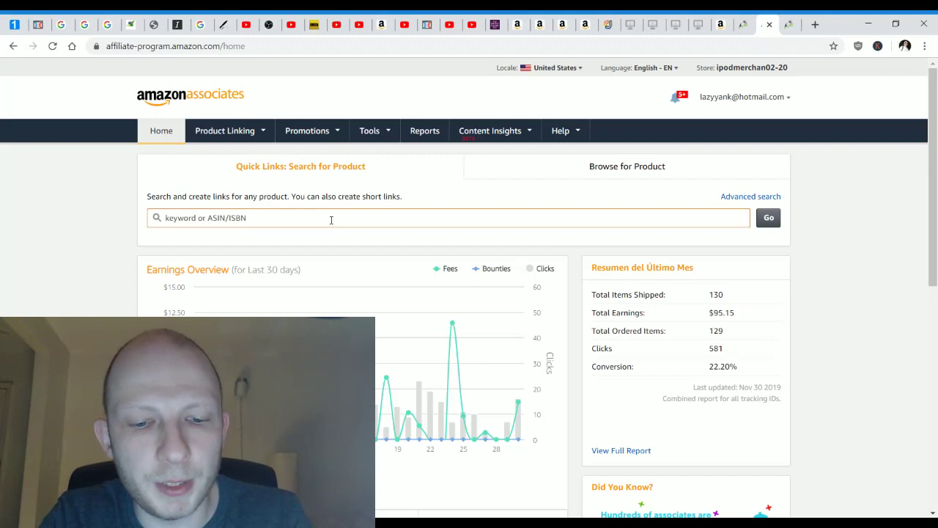
{"action": "type", "text": "hayabusa boxing"}
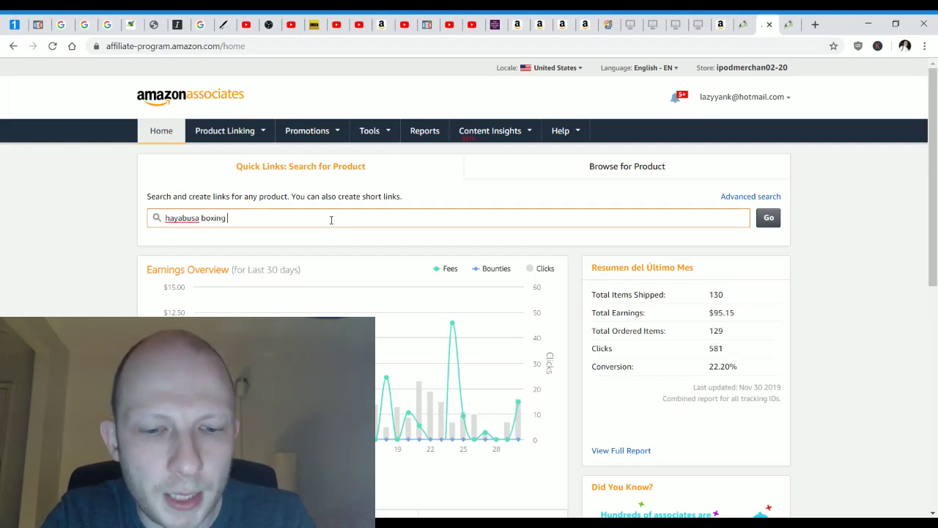
{"action": "type", "text": " gloves"}
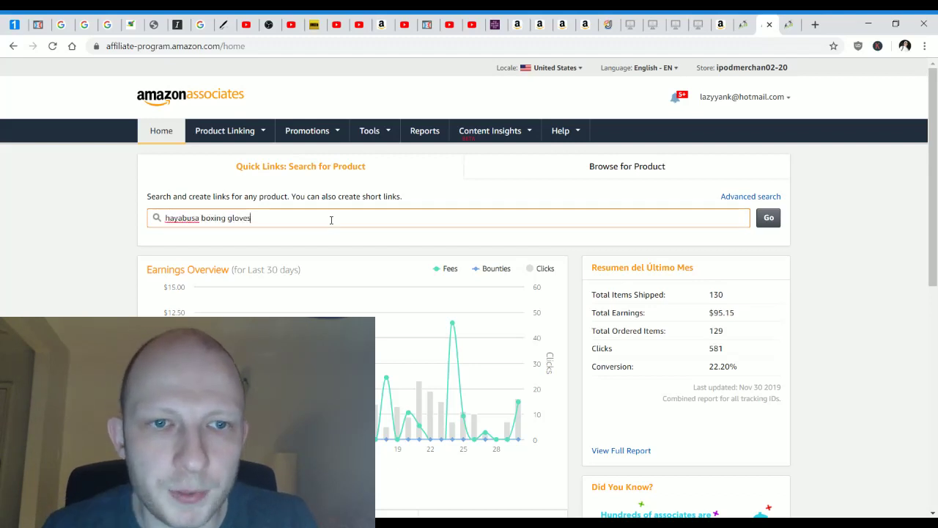
{"action": "left_click", "coordinate": [769, 222]}
{"action": "scroll", "coordinate": [576, 288], "scroll_direction": "down", "scroll_amount": 2}
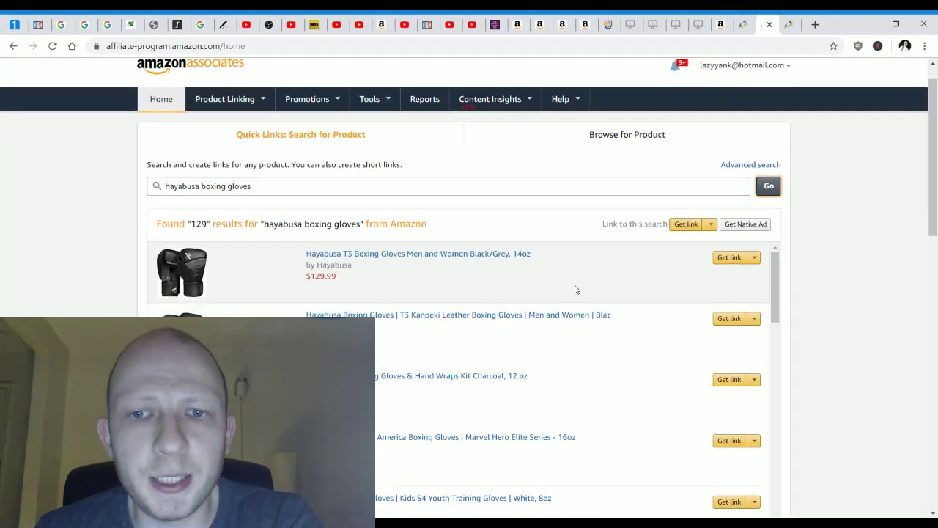
{"action": "scroll", "coordinate": [654, 331], "scroll_direction": "down", "scroll_amount": 5}
{"action": "scroll", "coordinate": [641, 357], "scroll_direction": "up", "scroll_amount": 5}
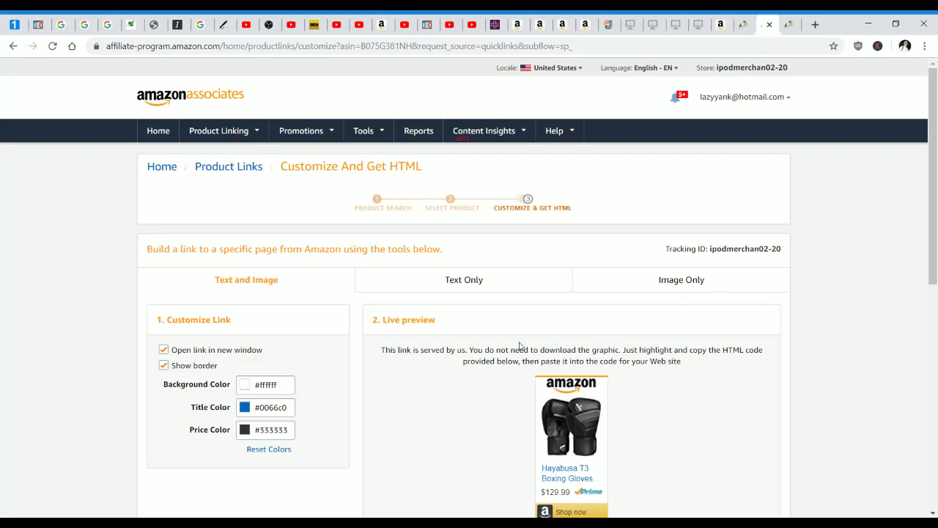
Make the Hayabusa T3 gloves link Text Only and choose the Short Link option.
{"action": "scroll", "coordinate": [359, 384], "scroll_direction": "down", "scroll_amount": 1}
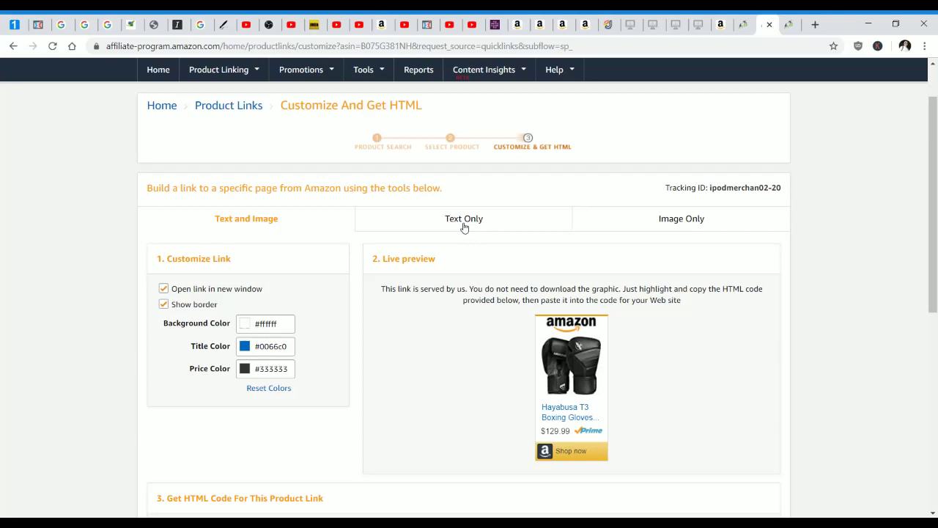
{"action": "left_click", "coordinate": [458, 225]}
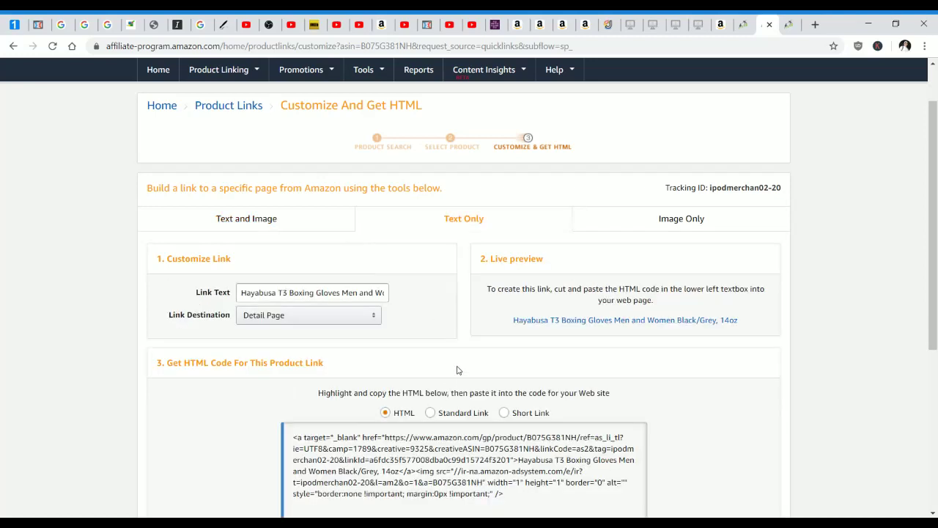
{"action": "scroll", "coordinate": [469, 363], "scroll_direction": "down", "scroll_amount": 1}
{"action": "scroll", "coordinate": [470, 361], "scroll_direction": "down", "scroll_amount": 1}
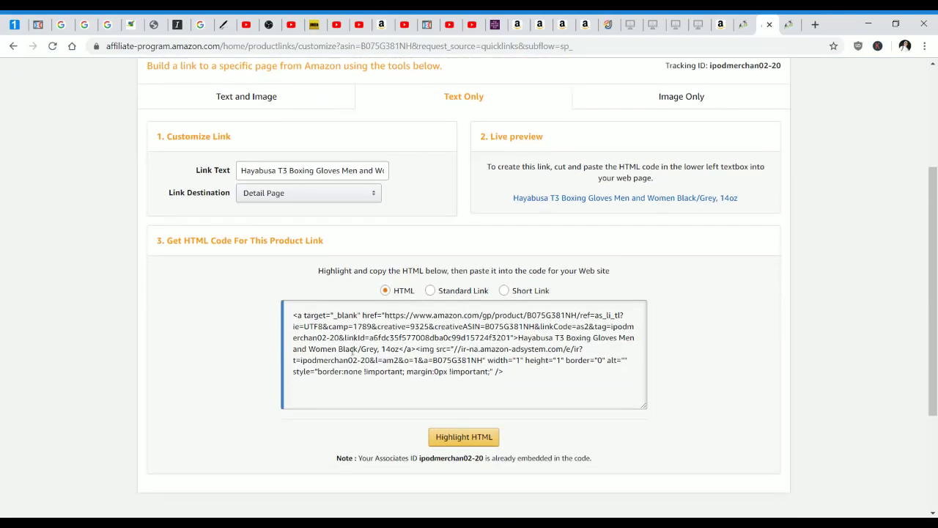
{"action": "left_click", "coordinate": [504, 291]}
Select the amzn.to short URL, then open the gloves product page from the live preview.
{"action": "left_click_drag", "start_coordinate": [382, 315], "coordinate": [290, 320]}
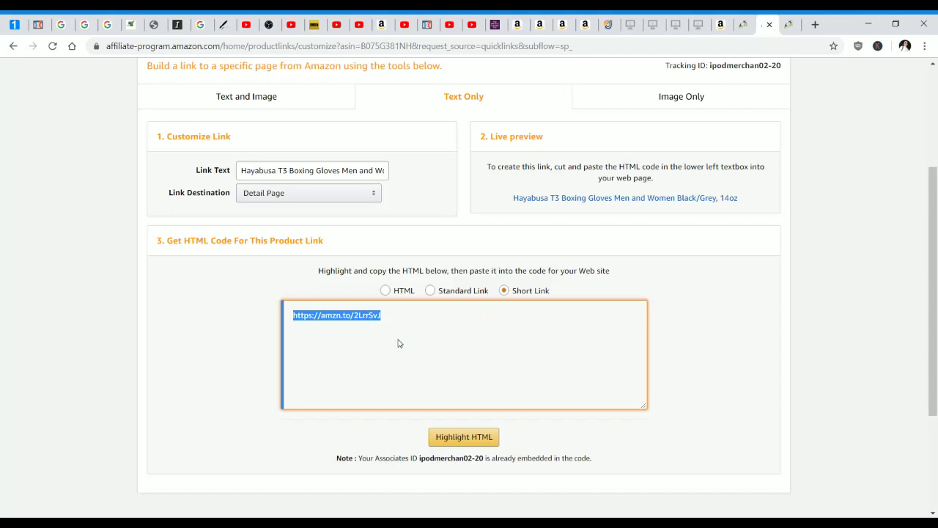
{"action": "left_click", "coordinate": [654, 198]}
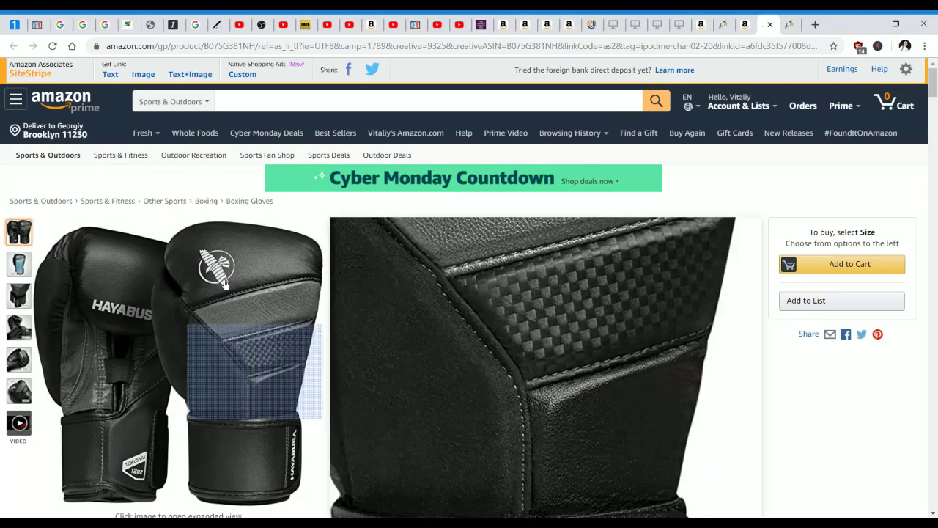
{"action": "scroll", "coordinate": [404, 434], "scroll_direction": "down", "scroll_amount": 1}
{"action": "scroll", "coordinate": [381, 425], "scroll_direction": "down", "scroll_amount": 3}
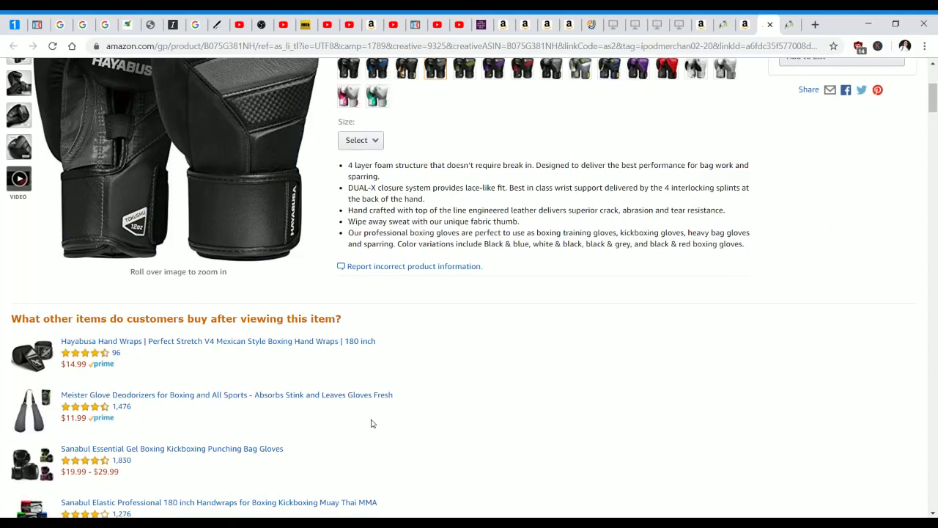
{"action": "scroll", "coordinate": [596, 360], "scroll_direction": "up", "scroll_amount": 4}
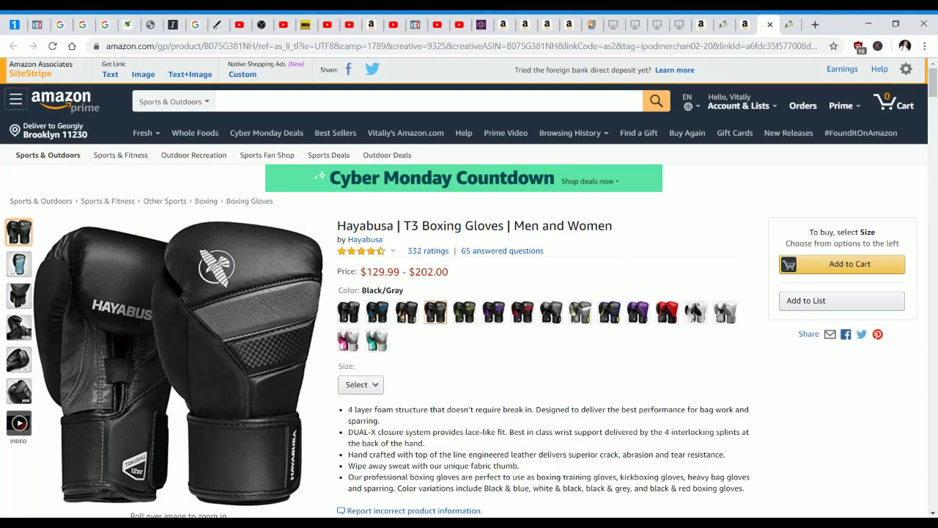